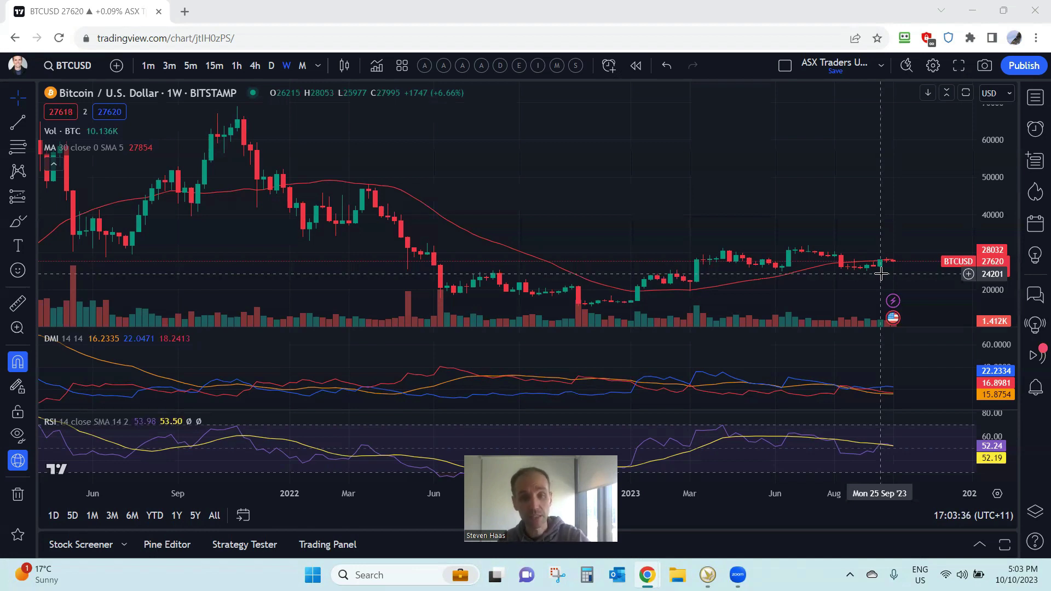
Review Bitcoin on the monthly chart with the 10-period moving average, and return it to the weekly timeframe
{"action": "left_click", "coordinate": [462, 65]}
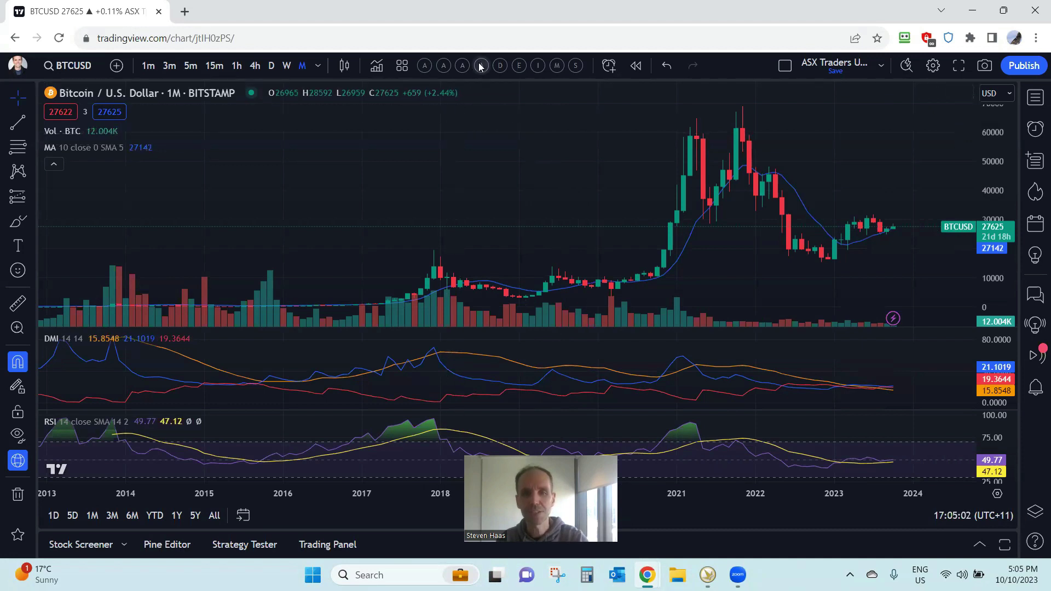
{"action": "left_click", "coordinate": [286, 65]}
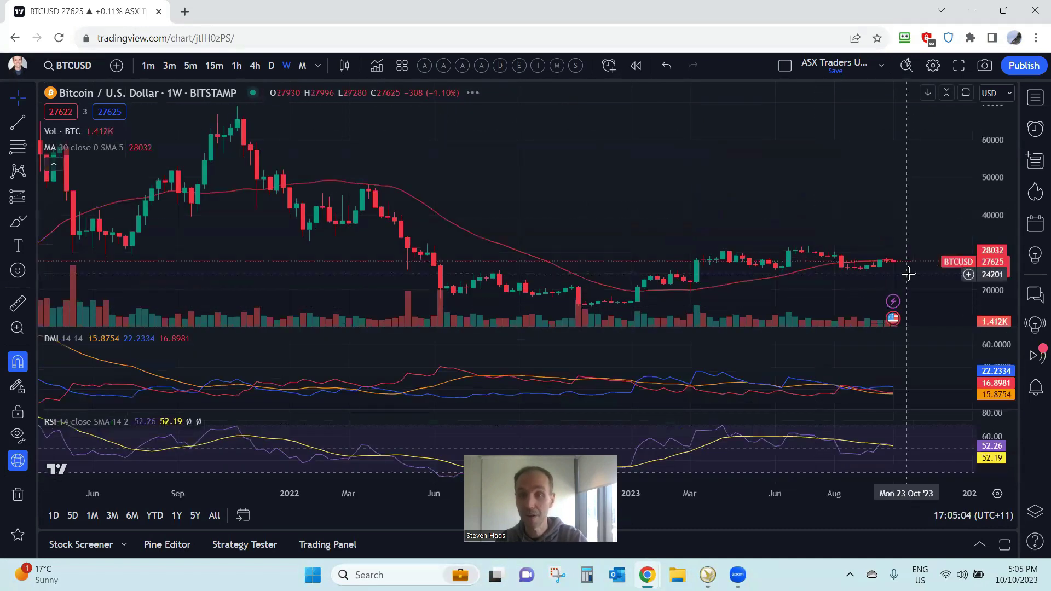
Load ETHUSD and review it on the weekly and monthly timeframes, returning the chart to weekly
{"action": "type", "text": "ETHUSD"}
{"action": "key", "text": "Return"}
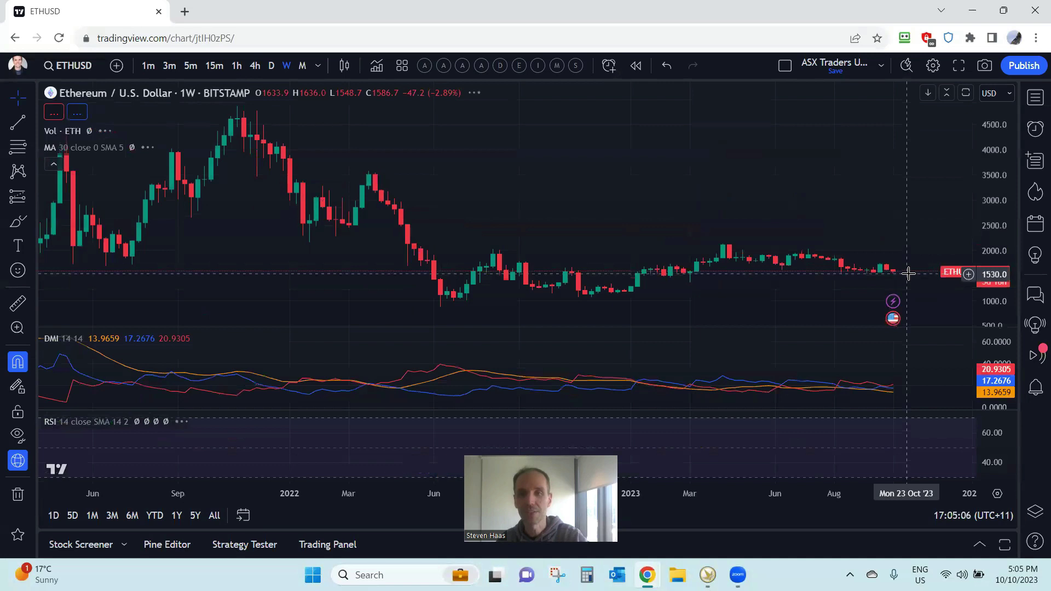
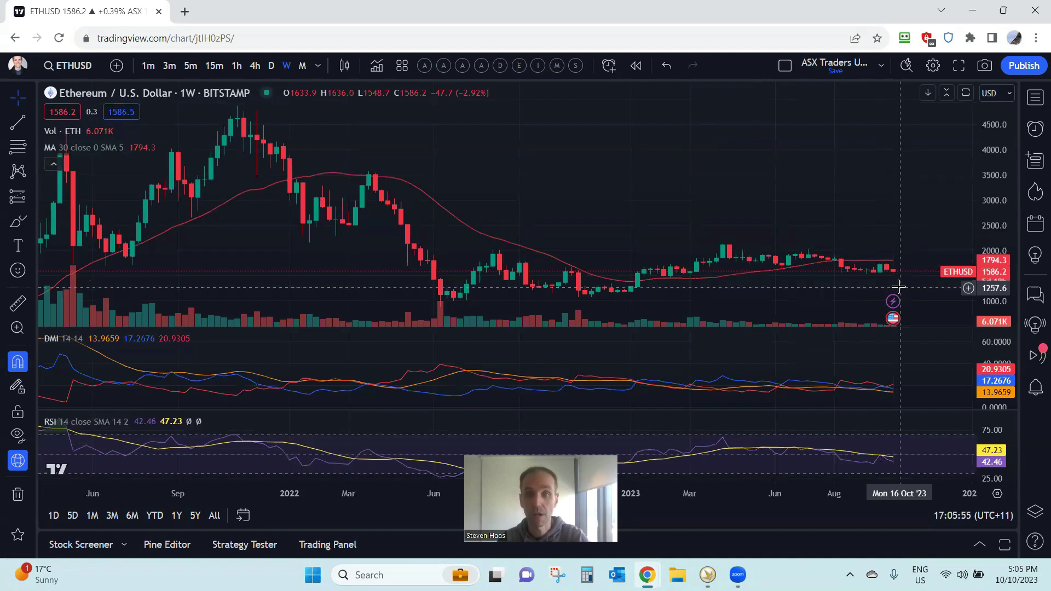
{"action": "left_click", "coordinate": [457, 64]}
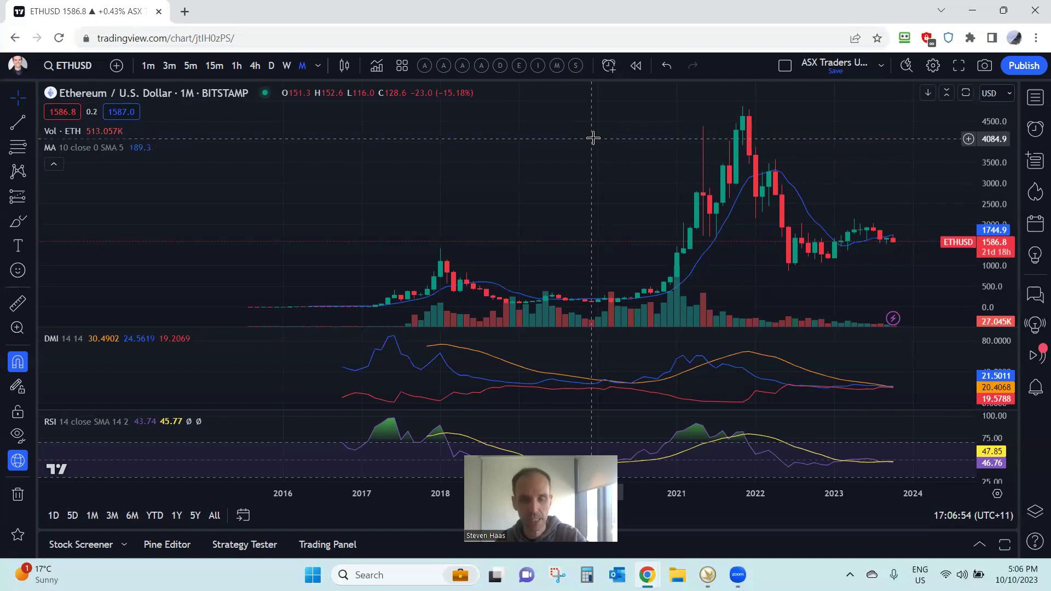
{"action": "left_click", "coordinate": [482, 66]}
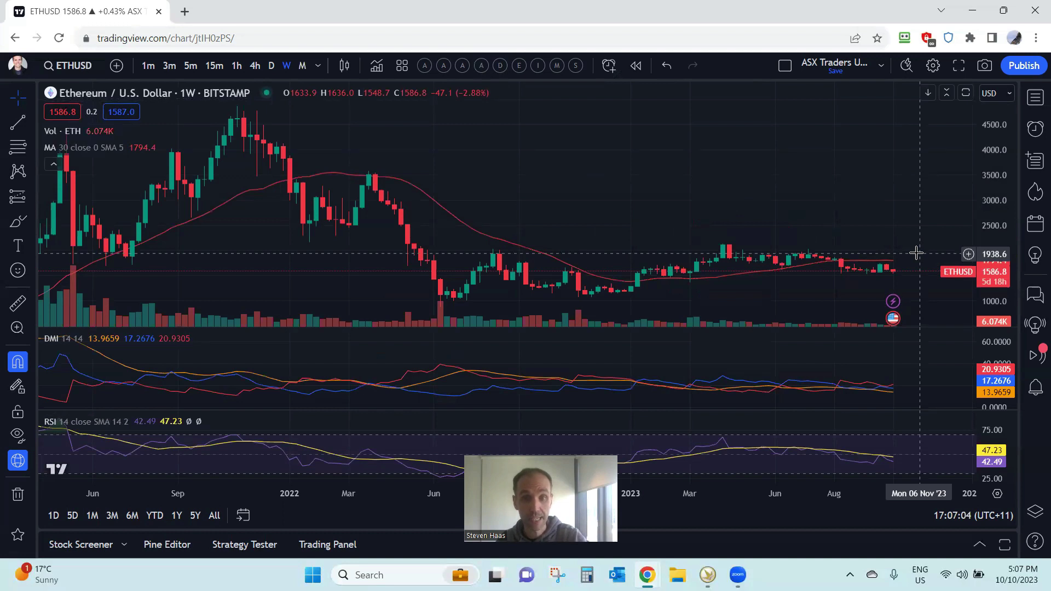
Bring up Bitcoin Cash (BCHUSD) and examine its weekly and monthly charts, ending on the weekly timeframe
{"action": "key", "text": "Down"}
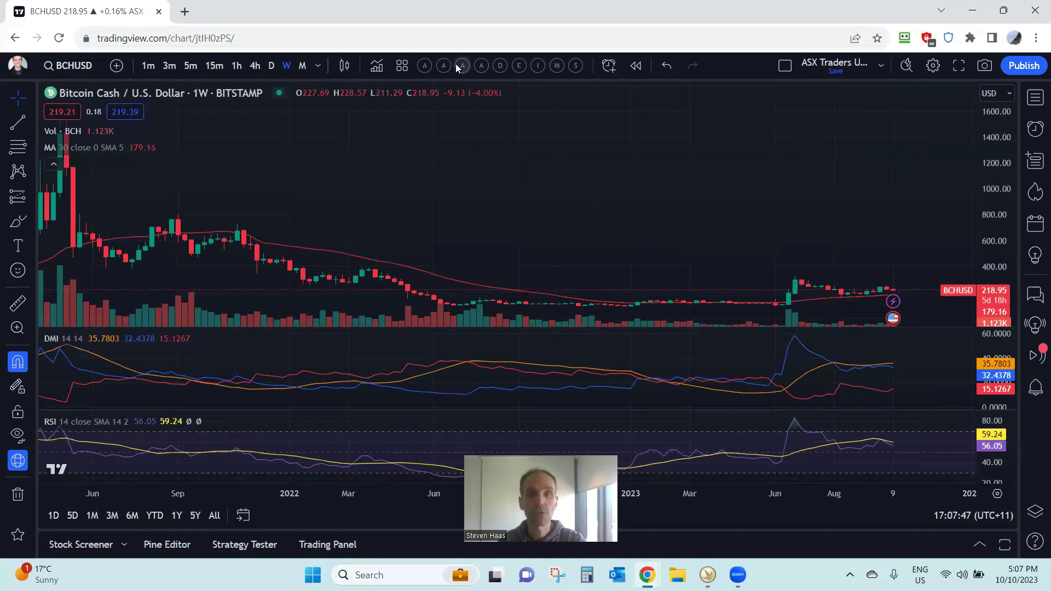
{"action": "type", "text": "1M"}
{"action": "key", "text": "Return"}
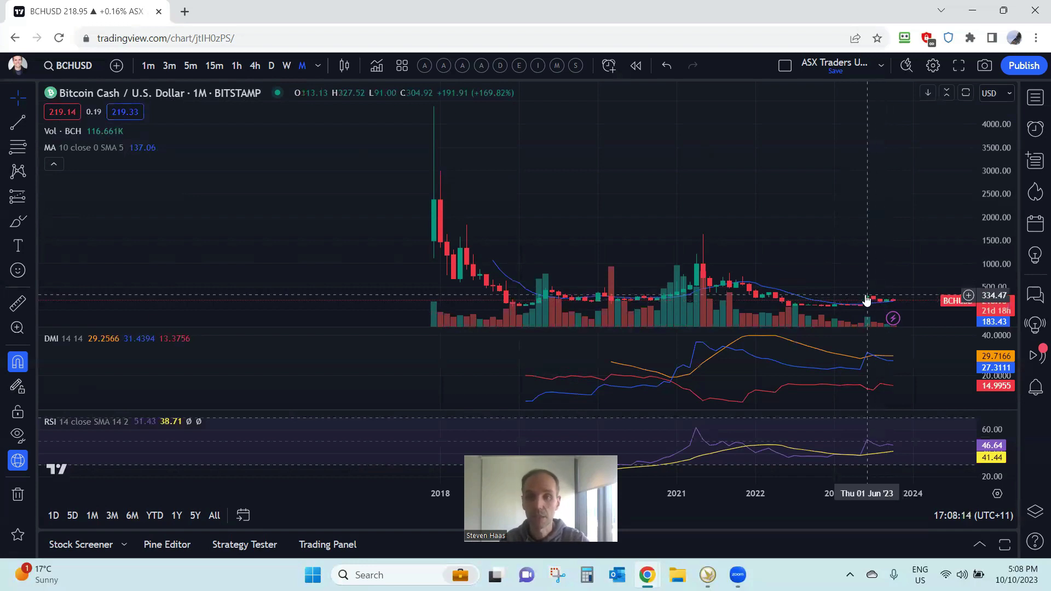
{"action": "left_click", "coordinate": [481, 65]}
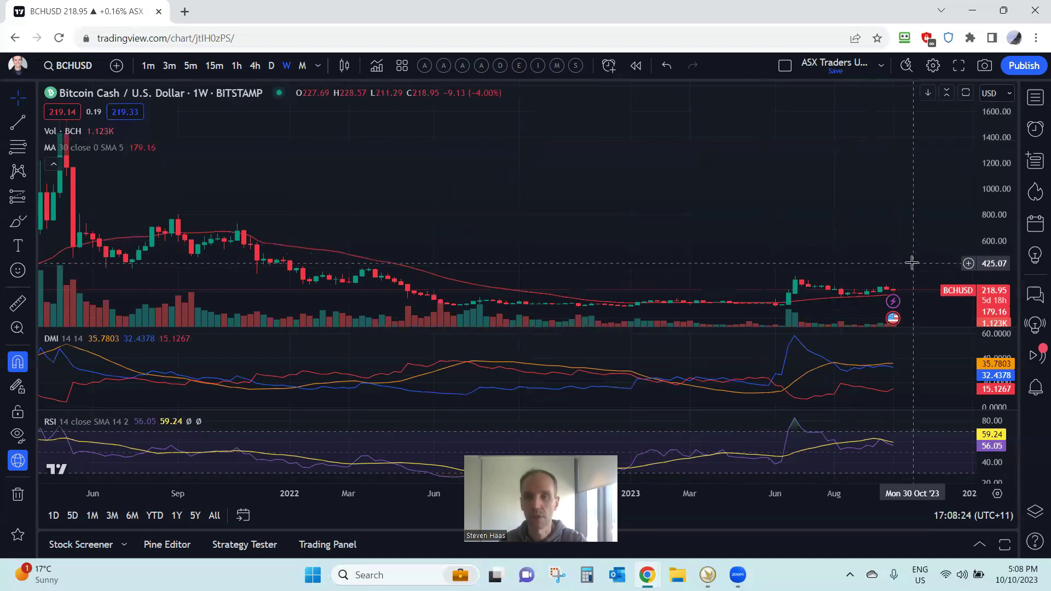
Move on to Litecoin (LTCUSD) and inspect its trend on the weekly and monthly timeframes, finishing on weekly
{"action": "key", "text": "space"}
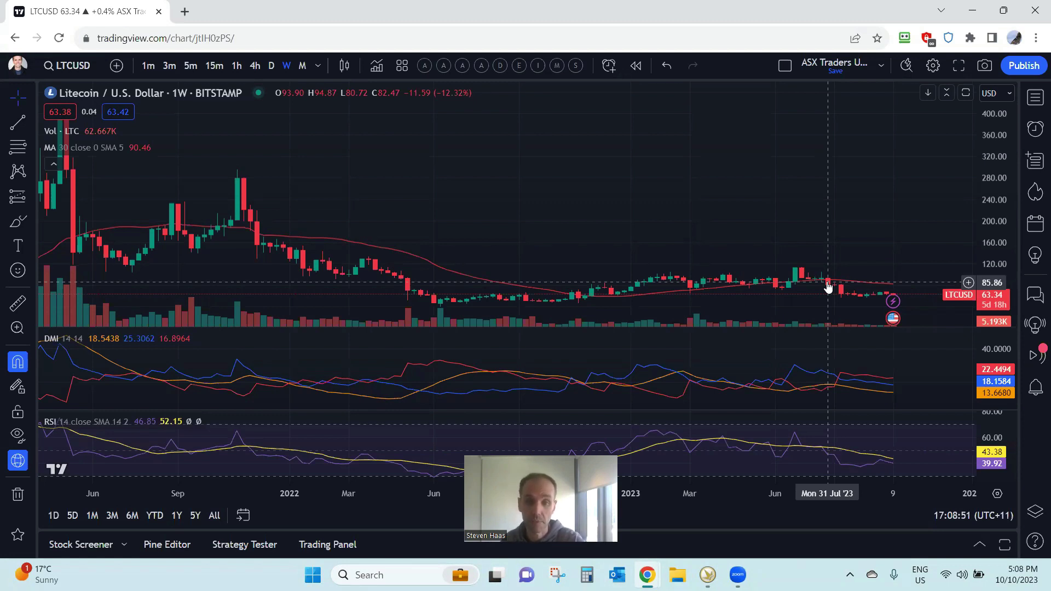
{"action": "left_click", "coordinate": [302, 65]}
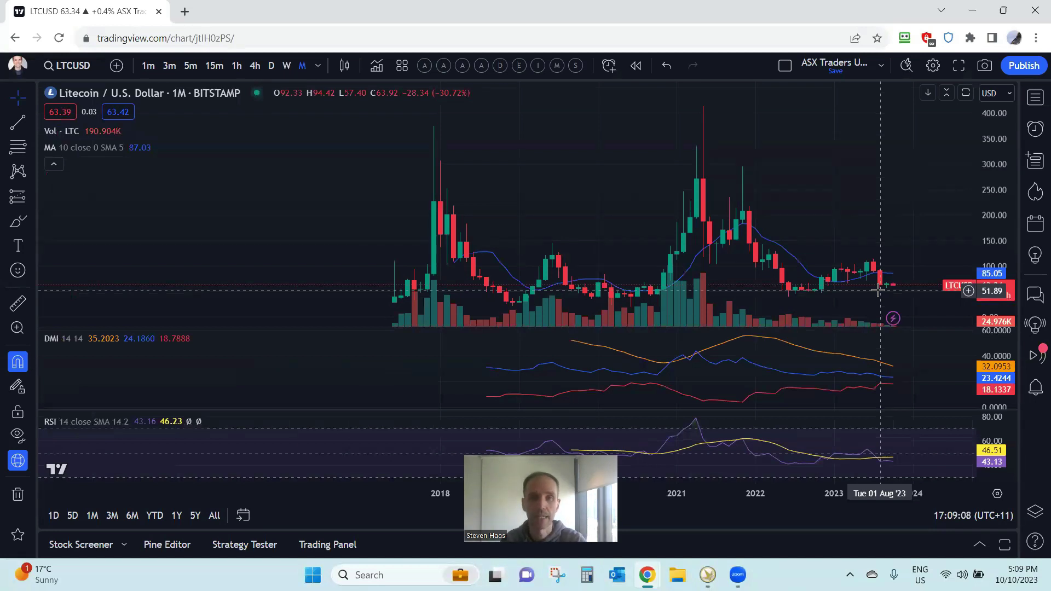
{"action": "key", "text": "1"}
{"action": "key", "text": "w"}
{"action": "key", "text": "Return"}
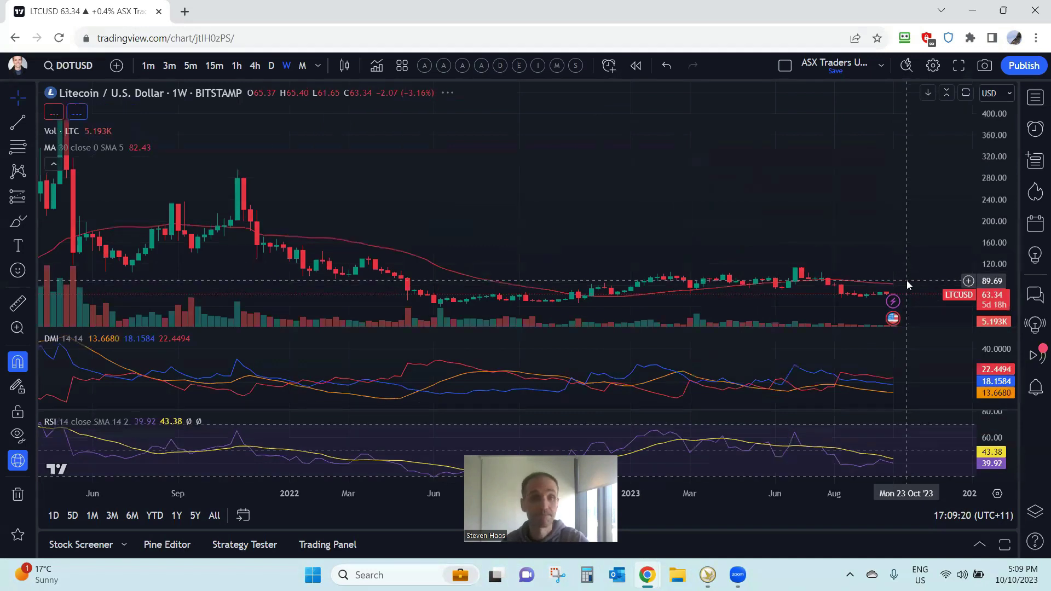
Show DOTUSD on the weekly and monthly timeframes, and return to weekly with SOLUSD as the charted symbol
{"action": "key", "text": "space"}
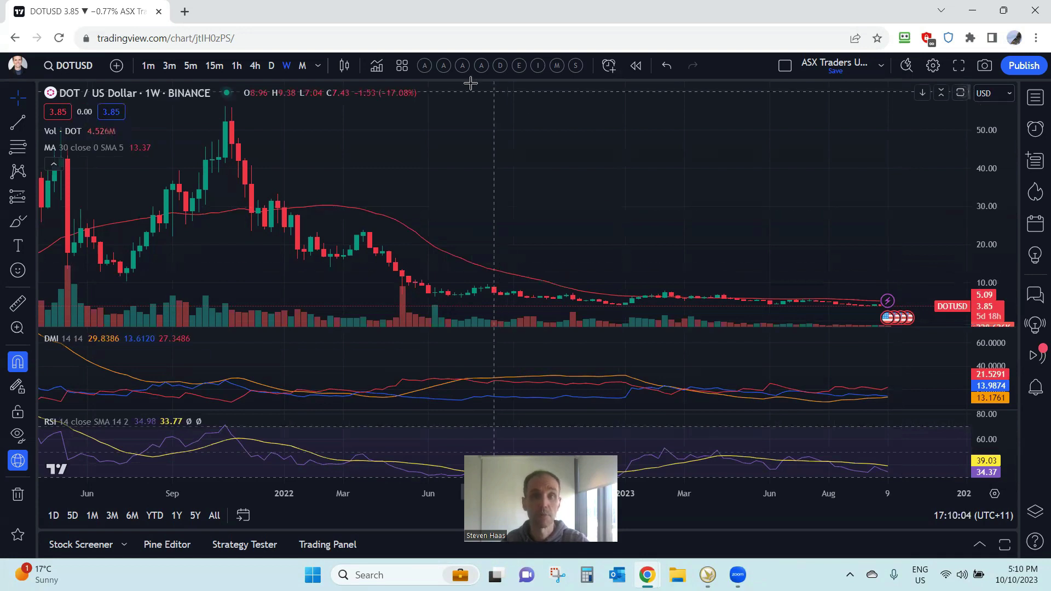
{"action": "type", "text": "1M"}
{"action": "key", "text": "Return"}
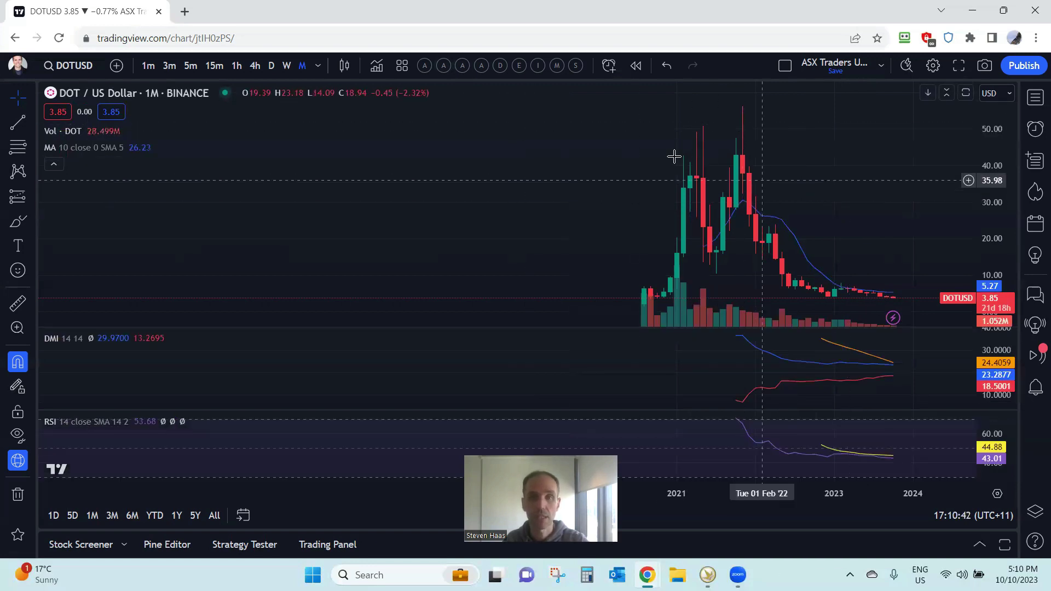
{"action": "left_click", "coordinate": [482, 66]}
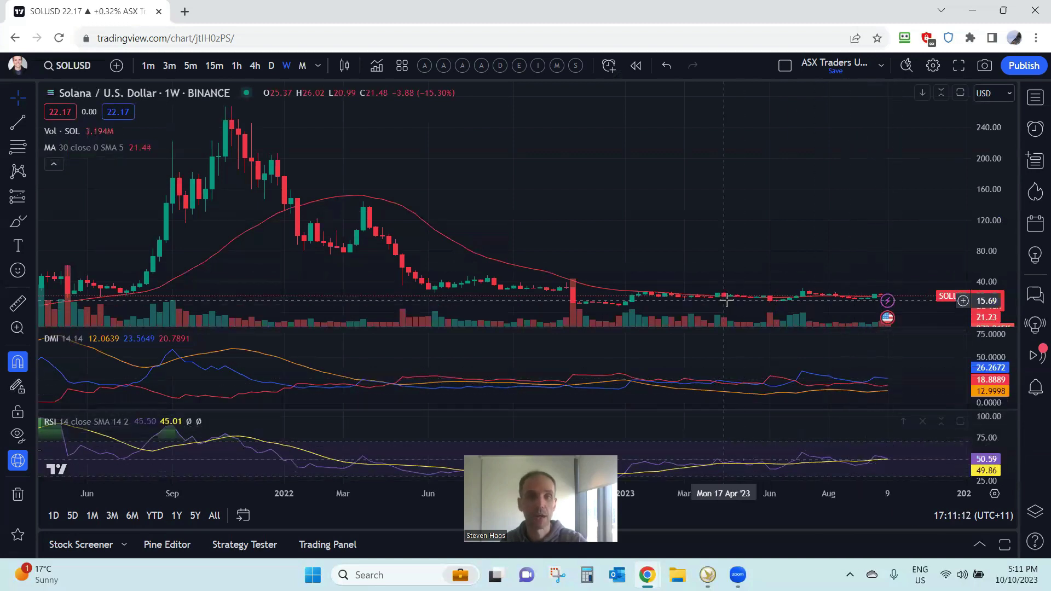
Check Solana's monthly chart against its 10-period moving average, and restore the weekly timeframe
{"action": "key", "text": "m"}
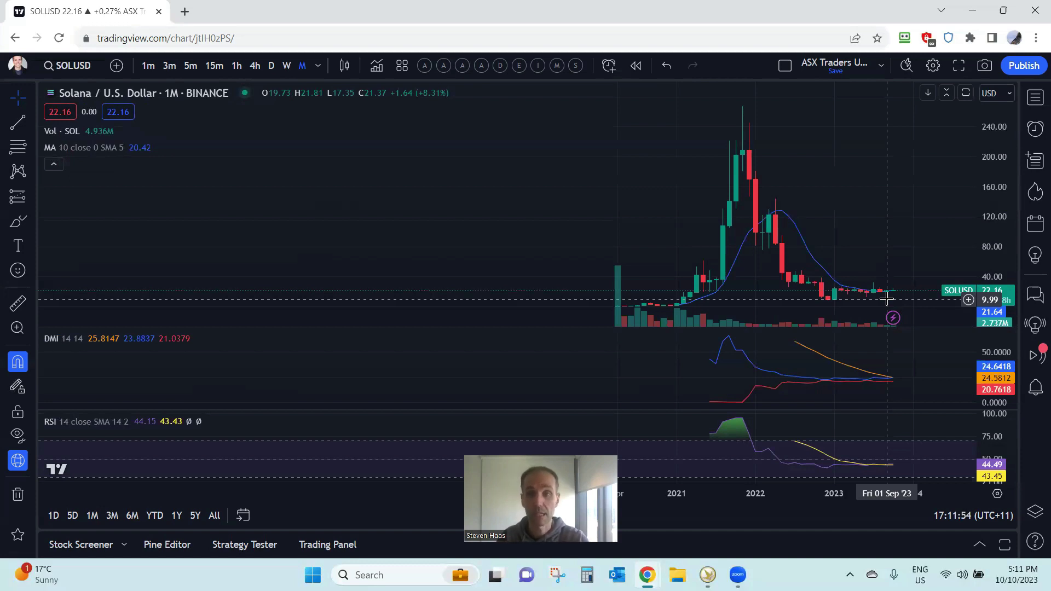
{"action": "left_click", "coordinate": [480, 65]}
Open the Dogecoin (DOGEUSD) chart and compare its weekly and monthly trends, ending on the weekly timeframe
{"action": "key", "text": "space"}
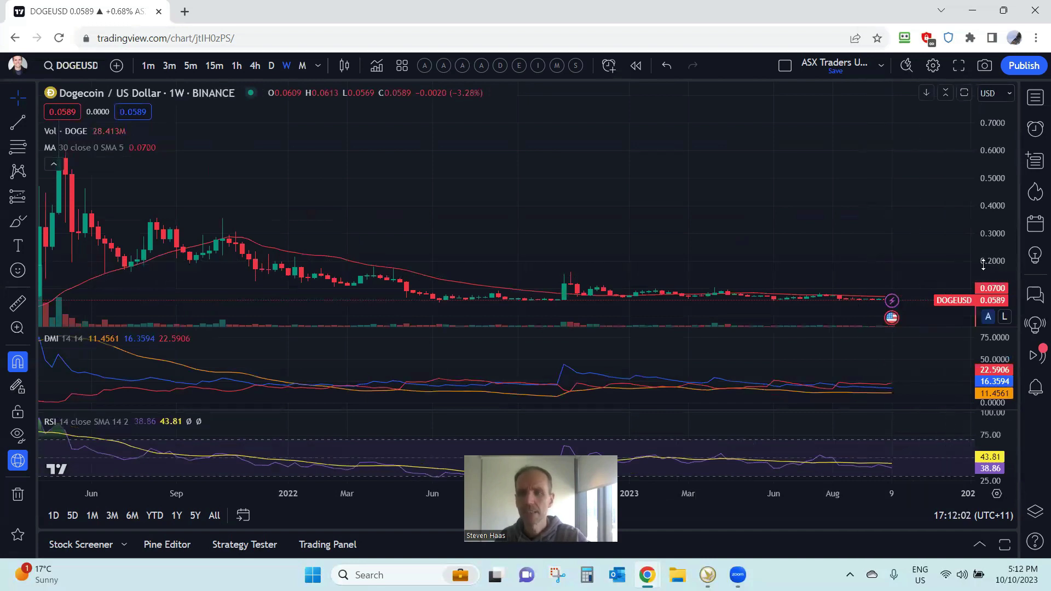
{"action": "left_click_drag", "start_coordinate": [936, 275], "coordinate": [938, 257]}
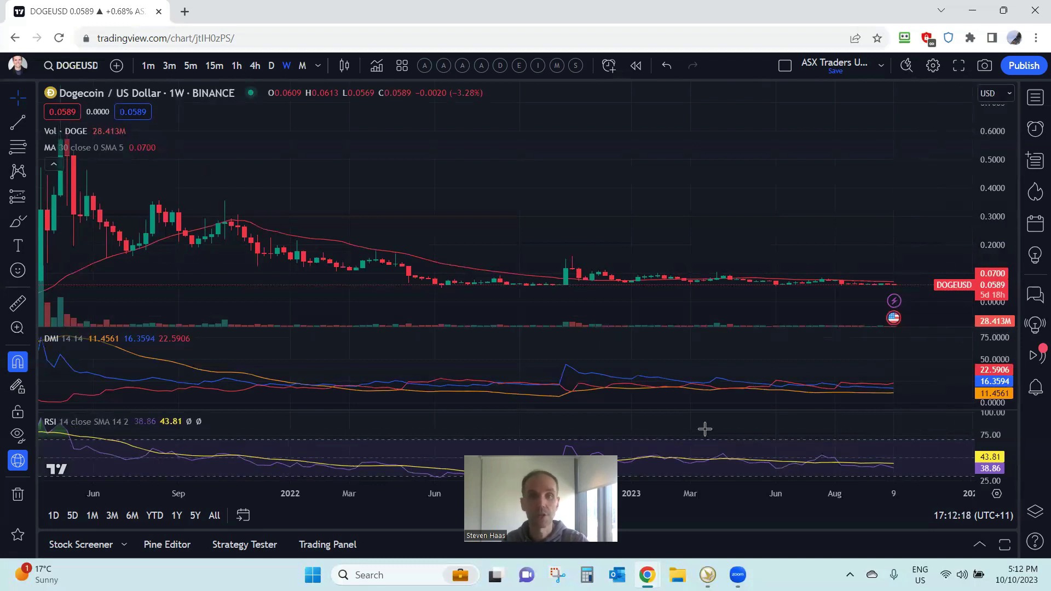
{"action": "left_click", "coordinate": [463, 70]}
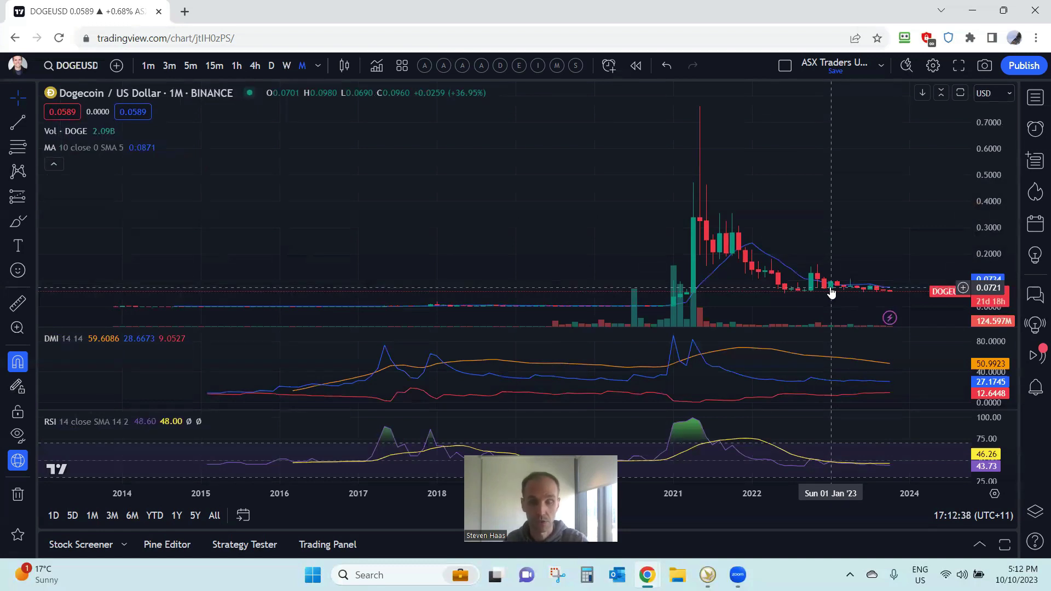
{"action": "left_click", "coordinate": [463, 69]}
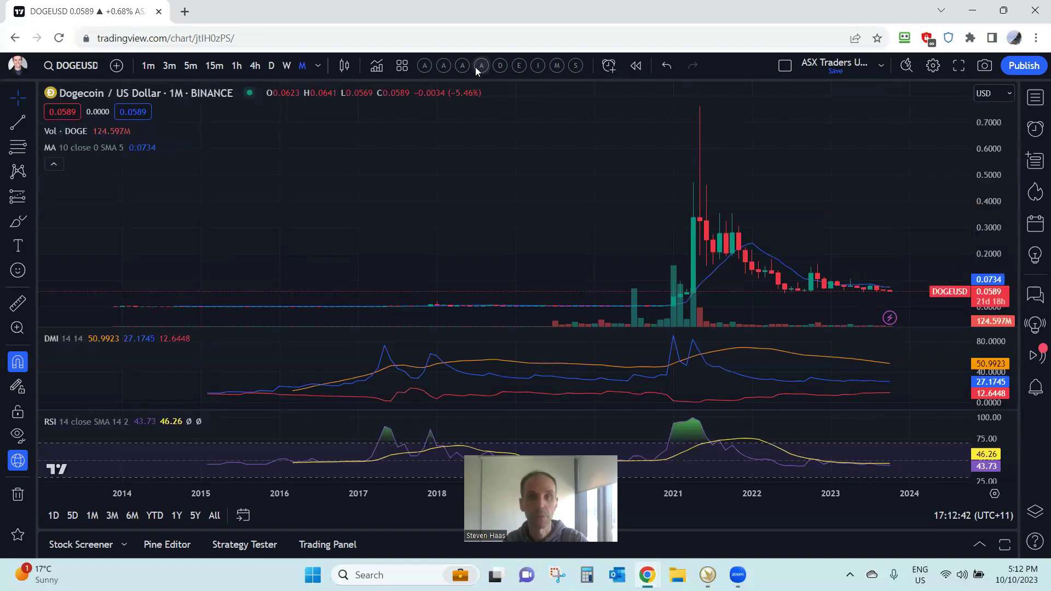
{"action": "left_click", "coordinate": [480, 66]}
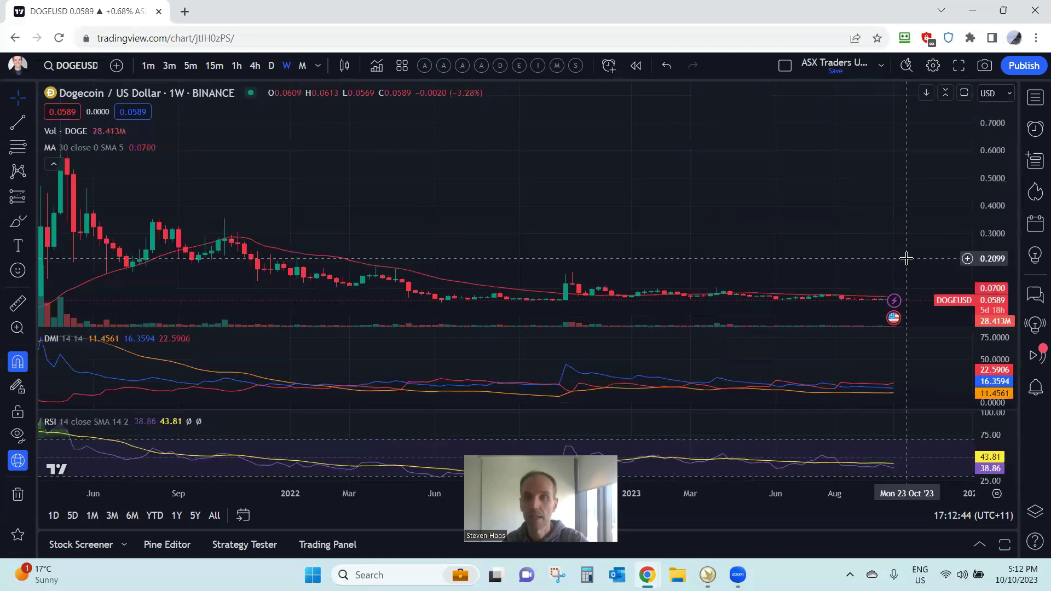
Display Cardano (ADAUSD) and study price against the moving average on weekly and monthly charts, returning to weekly
{"action": "key", "text": "space"}
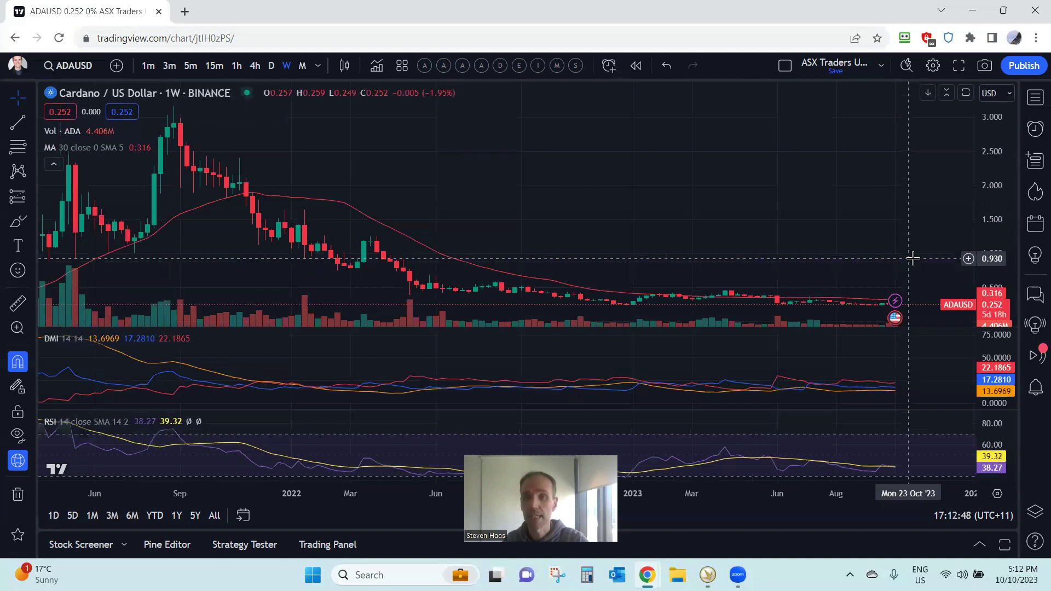
{"action": "left_click_drag", "start_coordinate": [990, 269], "coordinate": [991, 262]}
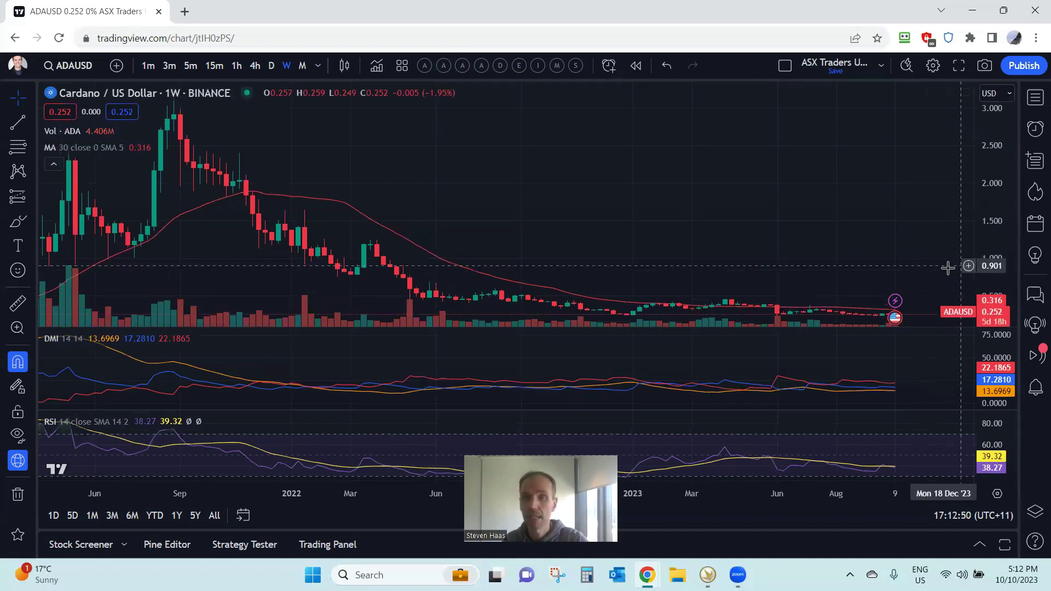
{"action": "left_click_drag", "start_coordinate": [943, 236], "coordinate": [943, 235]}
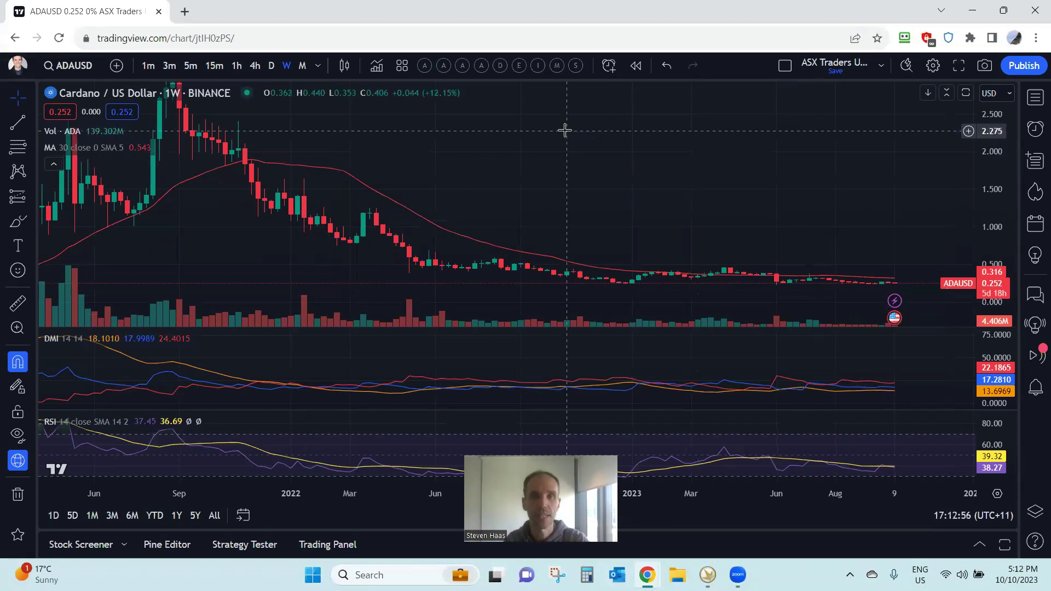
{"action": "left_click", "coordinate": [463, 65]}
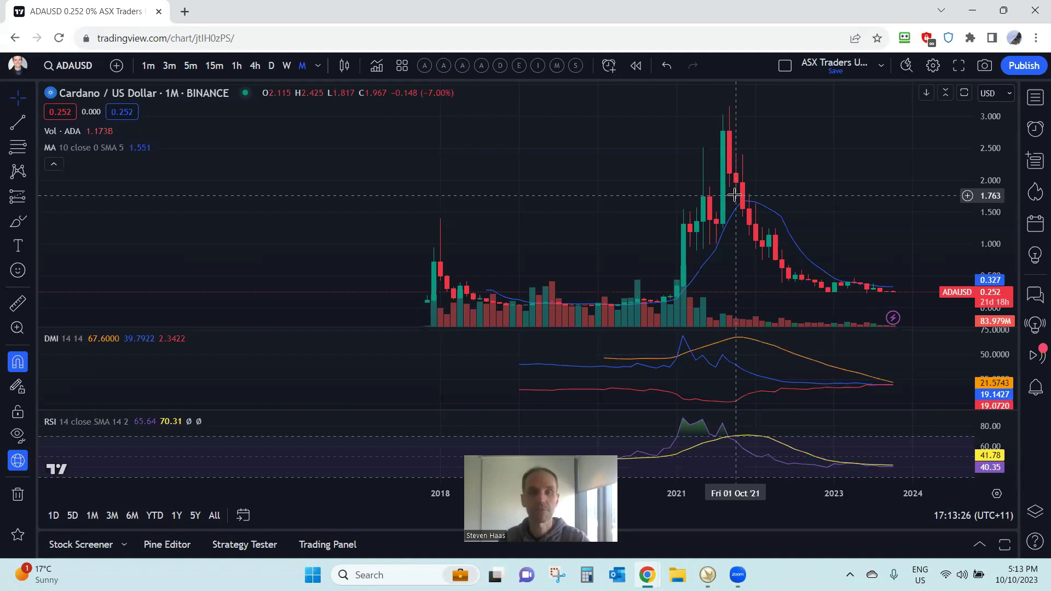
{"action": "left_click", "coordinate": [482, 66]}
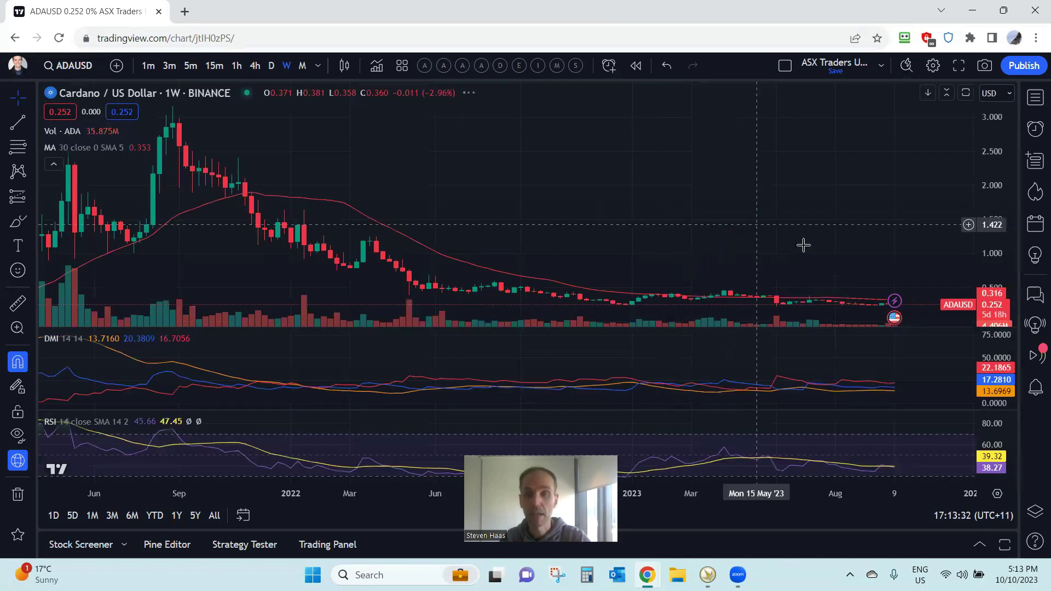